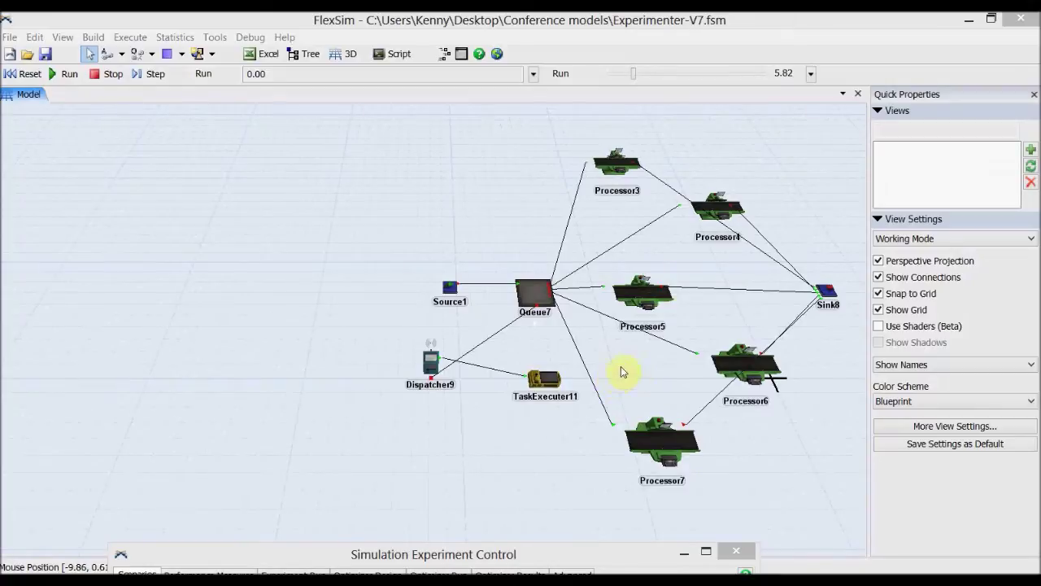
Step: Hide connection lines and show each object's name with live statistics
left_click(880, 278)
left_click(894, 367)
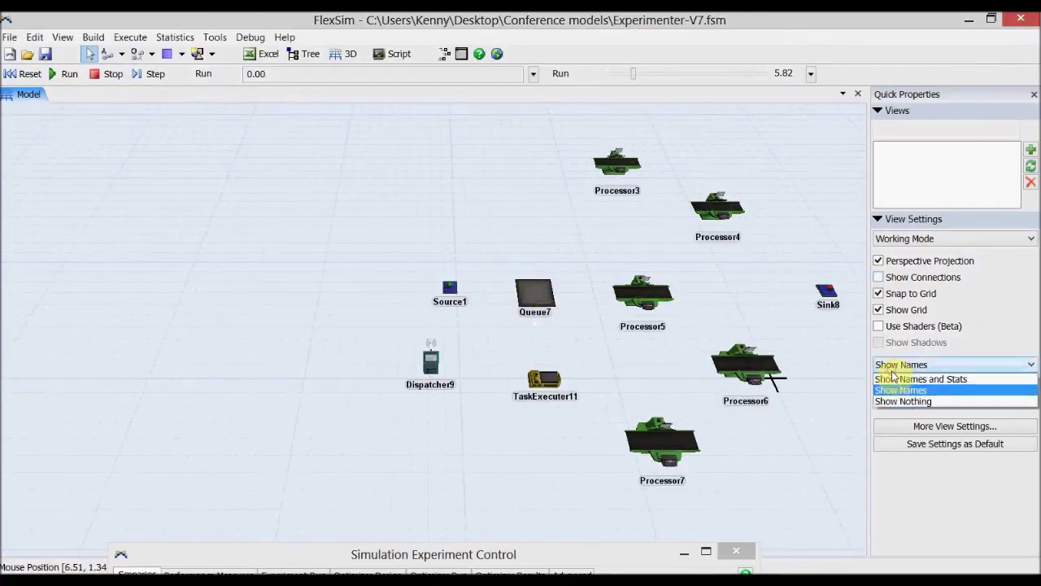
left_click(895, 379)
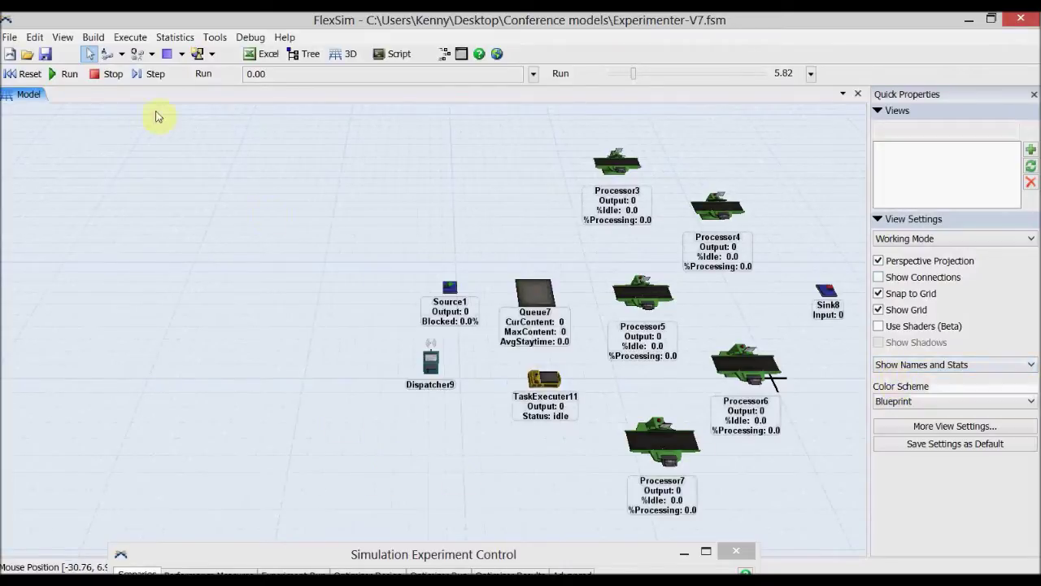
Step: Run the simulation at increased speed, then stop it and reset the model to time 0.00
left_click(27, 77)
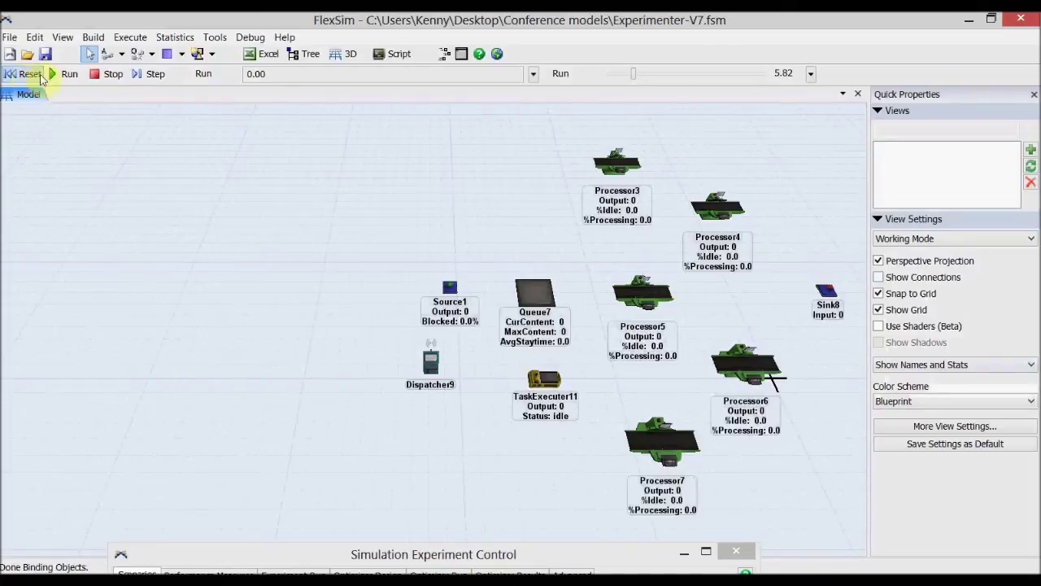
left_click(69, 76)
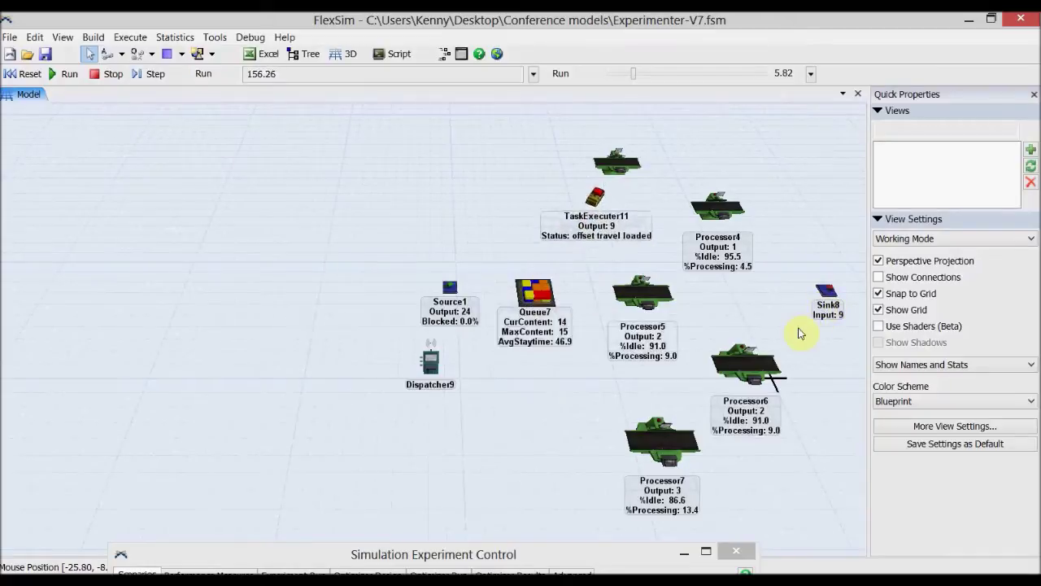
mouse_move(634, 74)
left_mouse_down()
mouse_move(739, 78)
mouse_move(630, 80)
left_mouse_up()
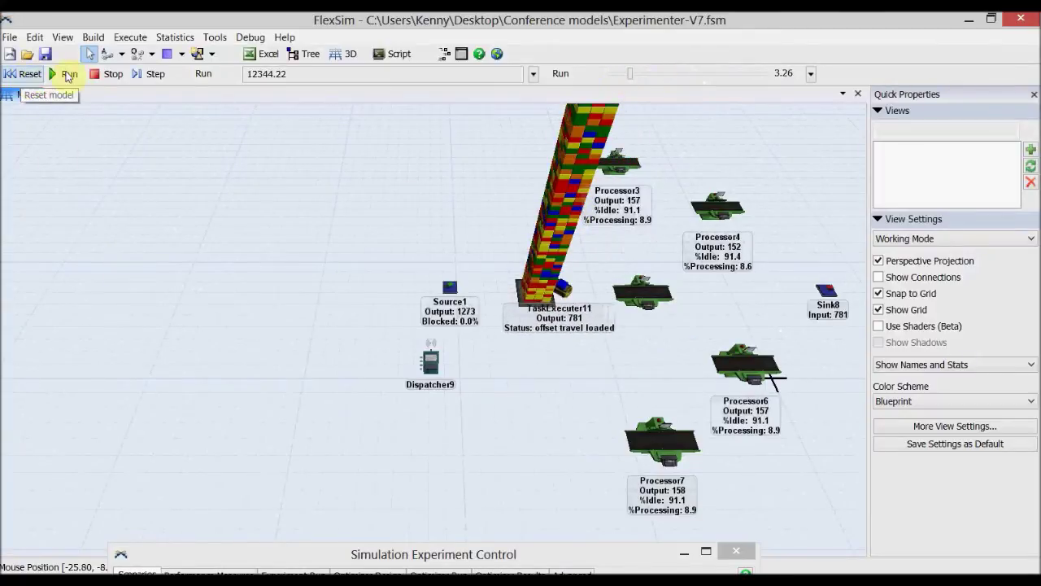
left_click(108, 74)
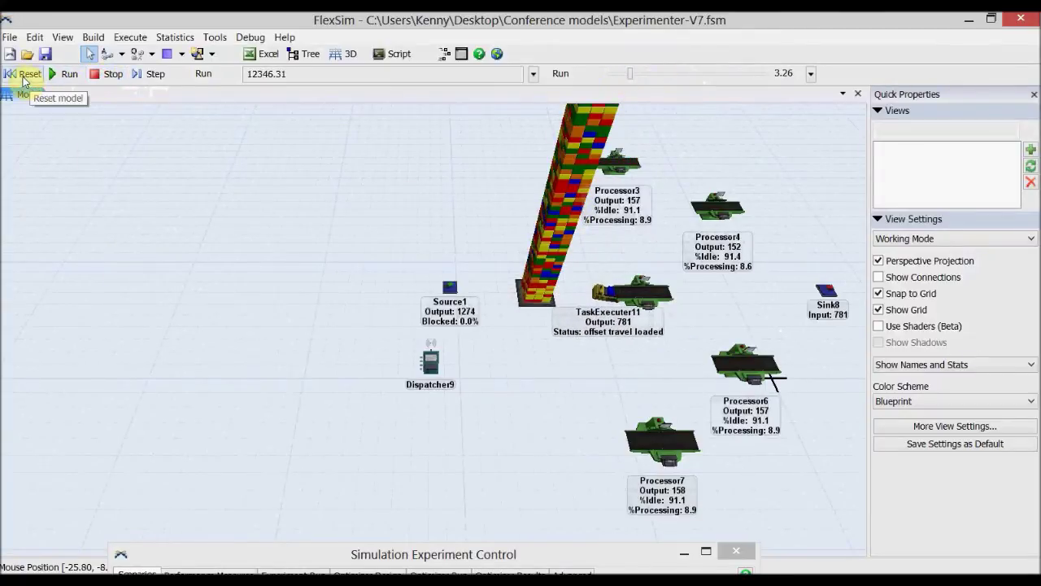
left_click(25, 75)
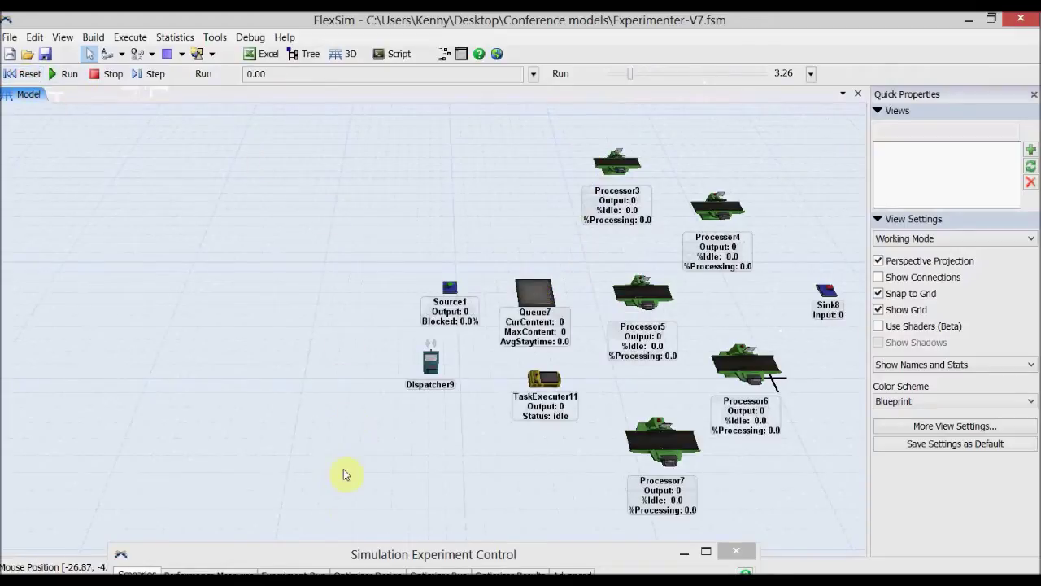
Step: Review the Completed Jobs measure and run settings of 3600 run time, 15 replications
left_click_drag(350, 558, 401, 167)
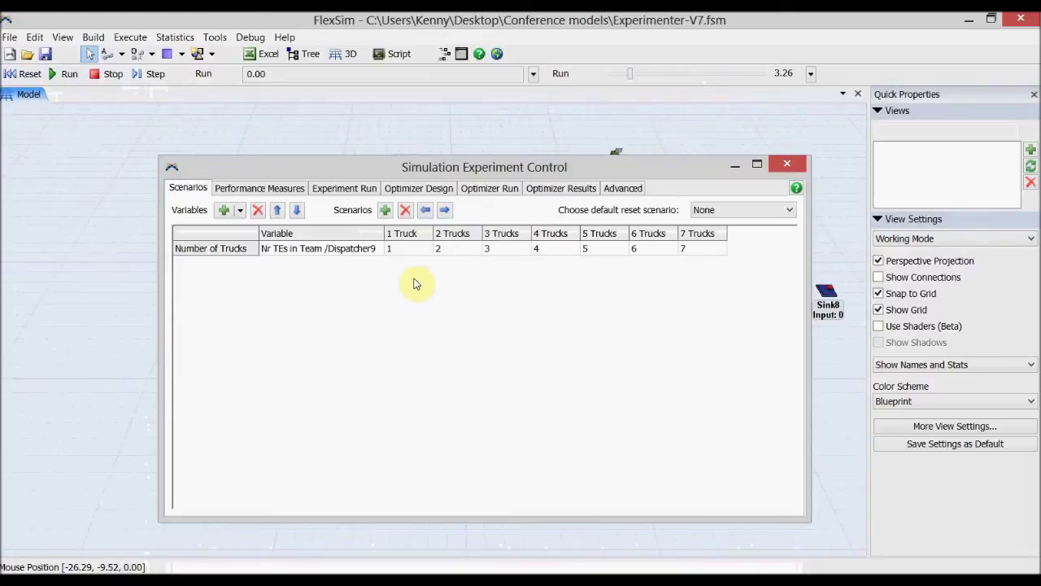
left_click(262, 188)
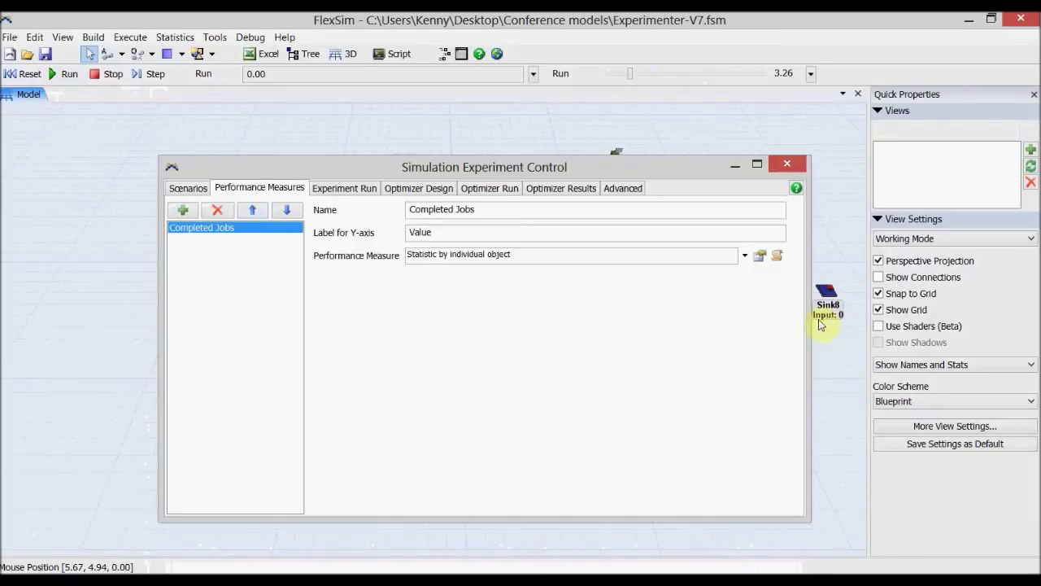
left_click(363, 189)
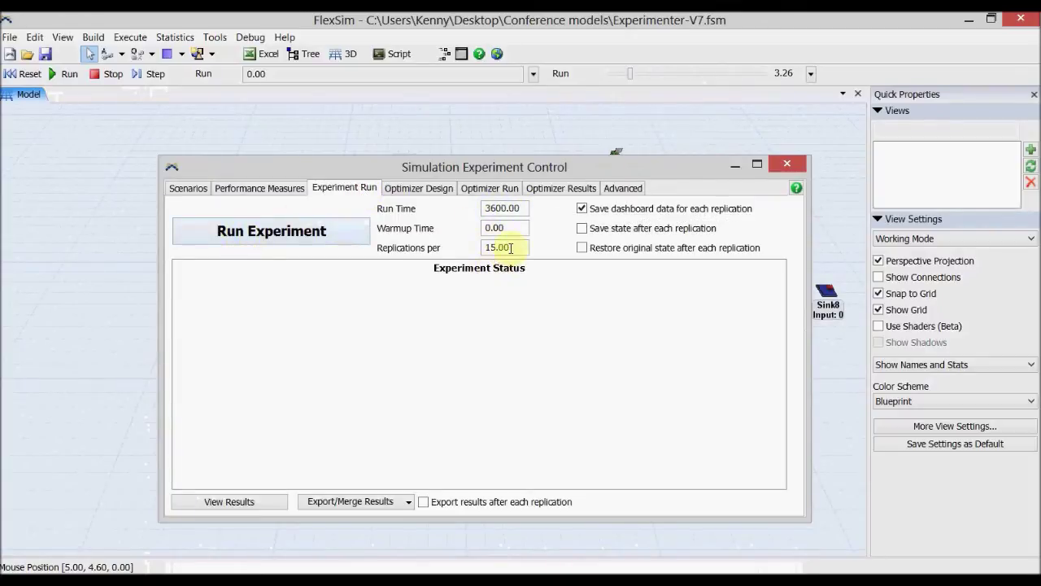
Step: Run all seven truck scenarios and view the experiment results
left_click(291, 235)
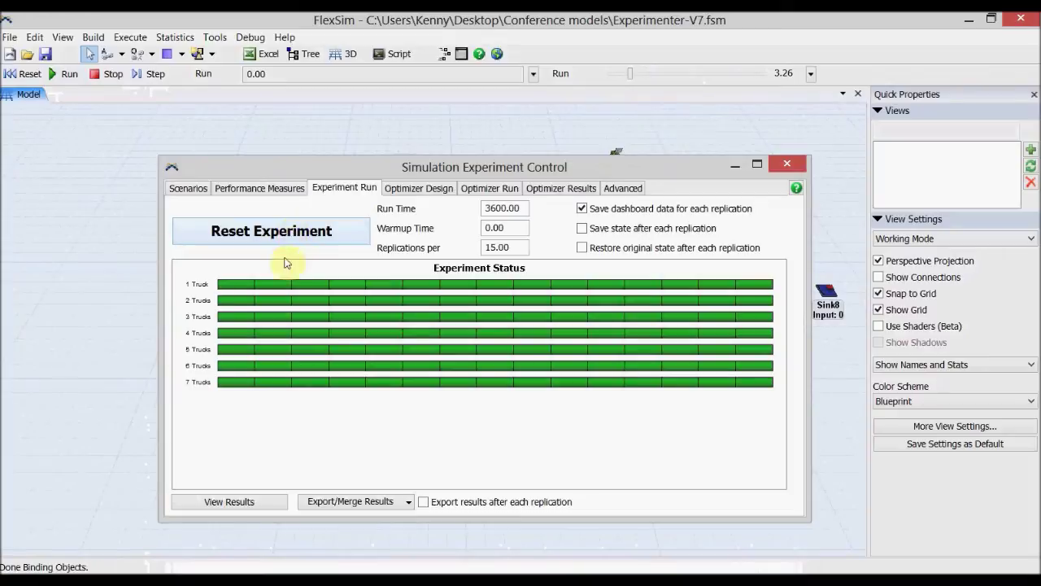
left_click(229, 502)
left_click_drag(903, 191, 246, 140)
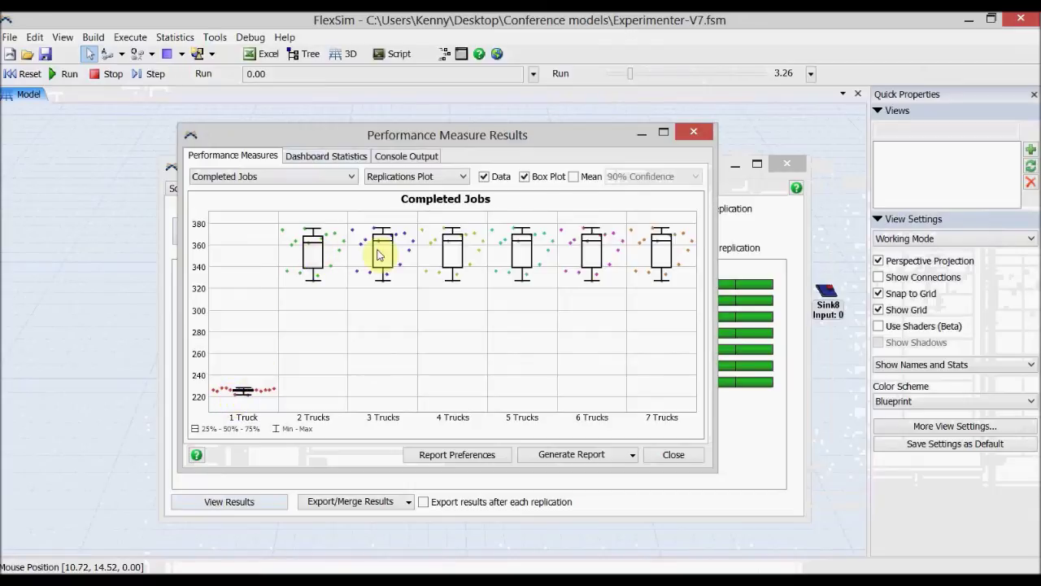
Step: Close the results and move Queue7 to the top-left at X -64.00, Y 30.00
left_click(696, 132)
left_click_drag(691, 167, 660, 564)
left_click_drag(533, 290, 18, 120)
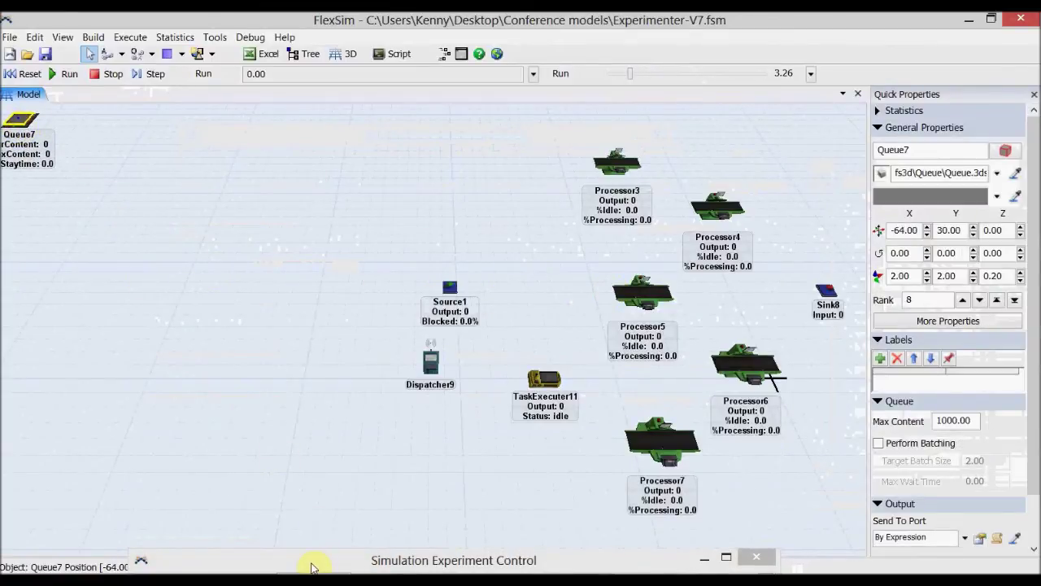
Step: Reset and rerun the experiment, then view Completed Jobs rising to about 240 from 5 trucks
double_click(310, 566)
left_click_drag(321, 196, 288, 162)
left_click(204, 227)
left_click(203, 227)
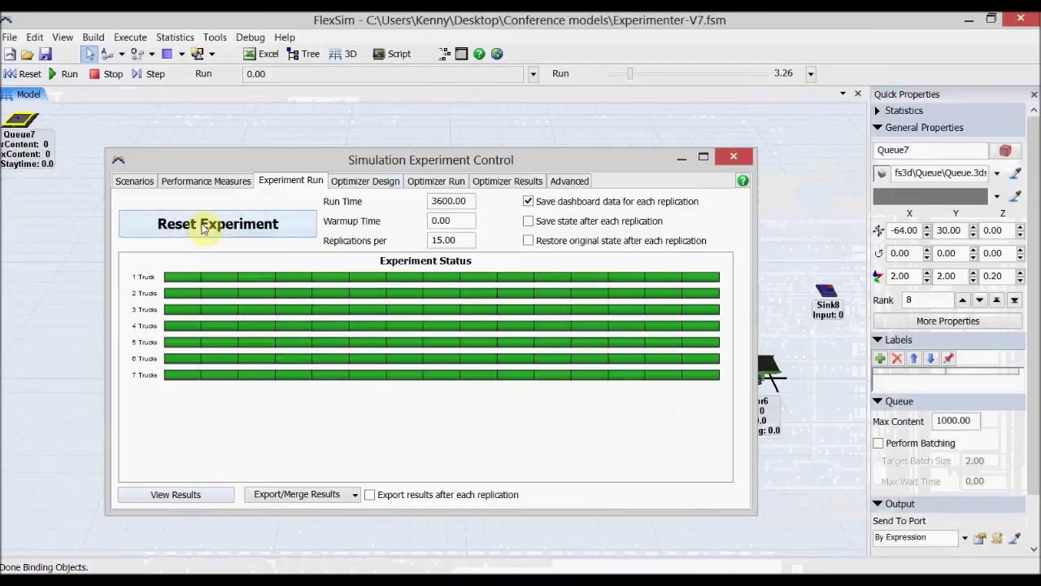
left_click(141, 494)
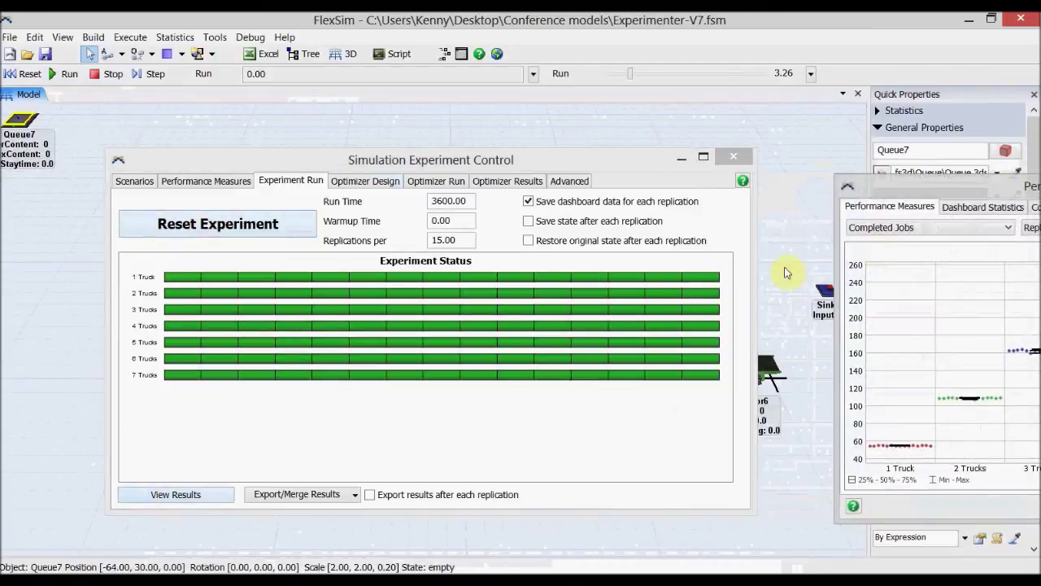
left_click_drag(932, 172, 274, 164)
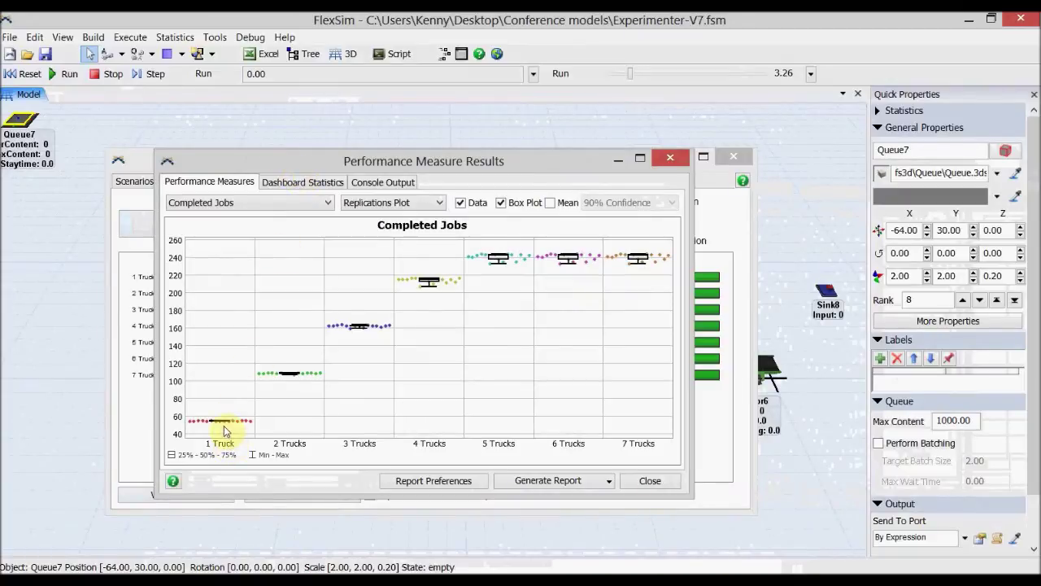
mouse_move(226, 428)
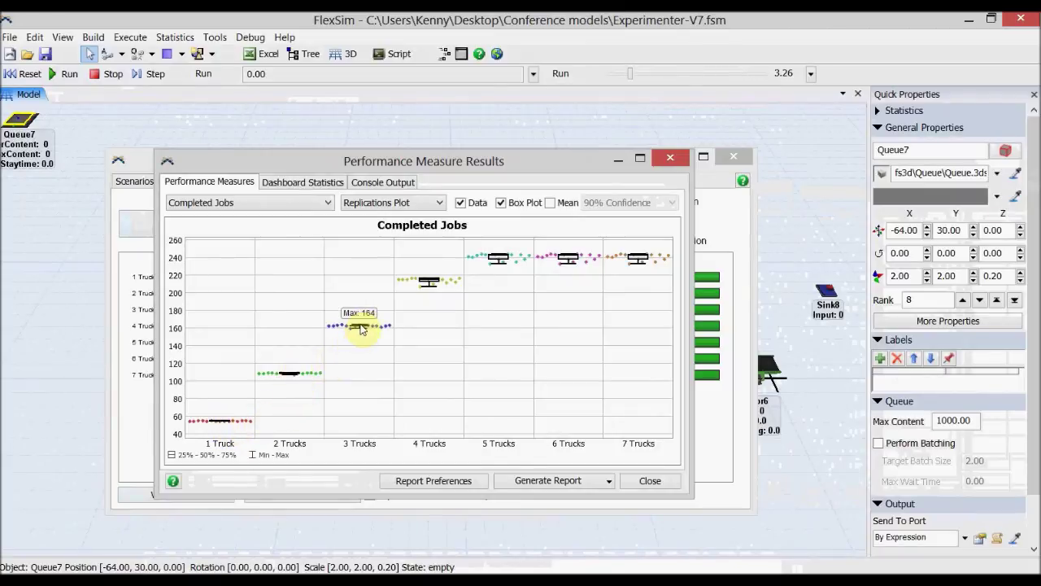
mouse_move(496, 258)
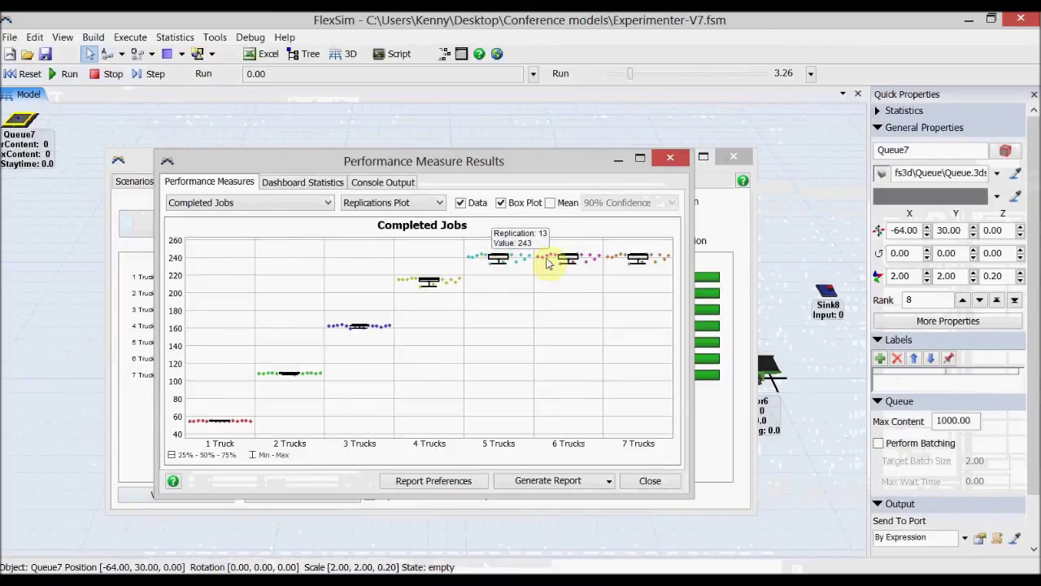
mouse_move(567, 263)
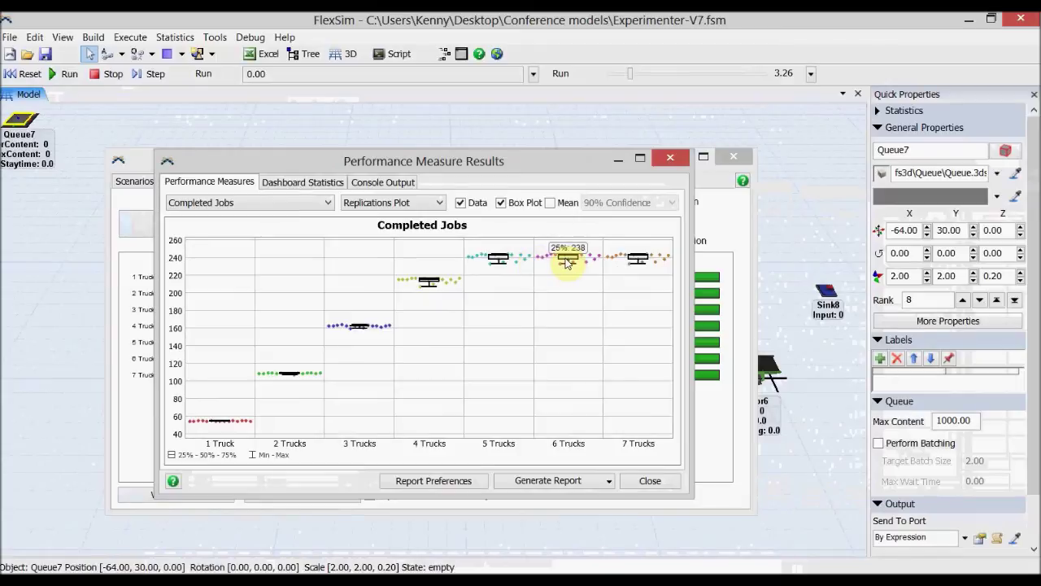
left_click(430, 203)
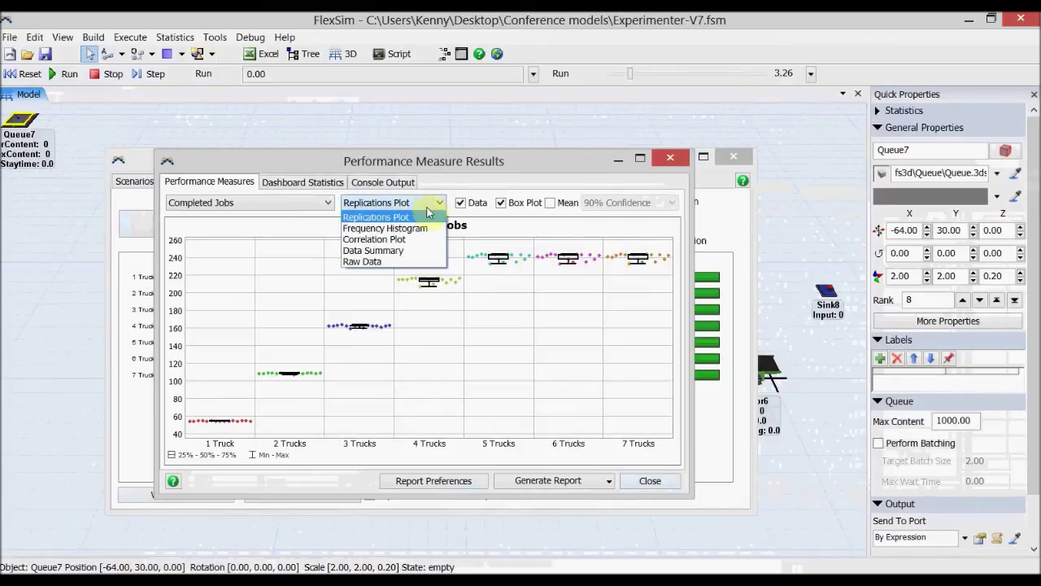
Step: Review the Completed Jobs data summary and raw replication data, then close the results
left_click(416, 250)
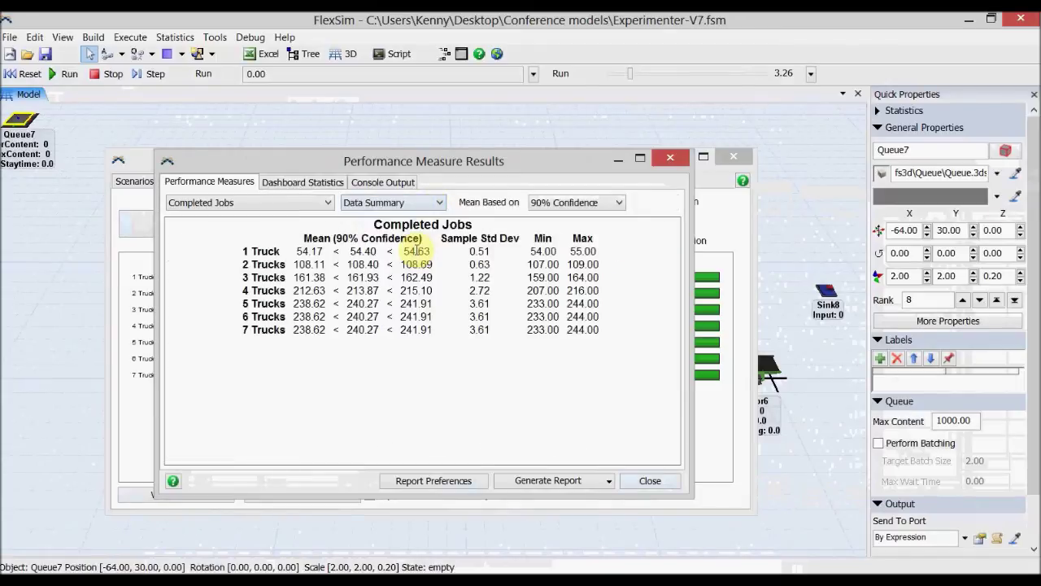
left_click(423, 203)
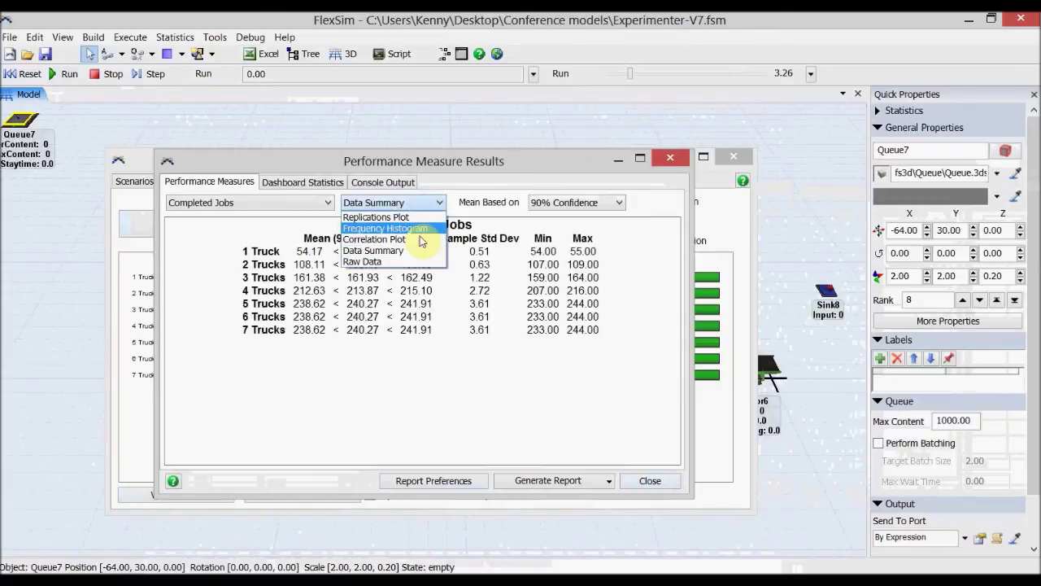
left_click(421, 264)
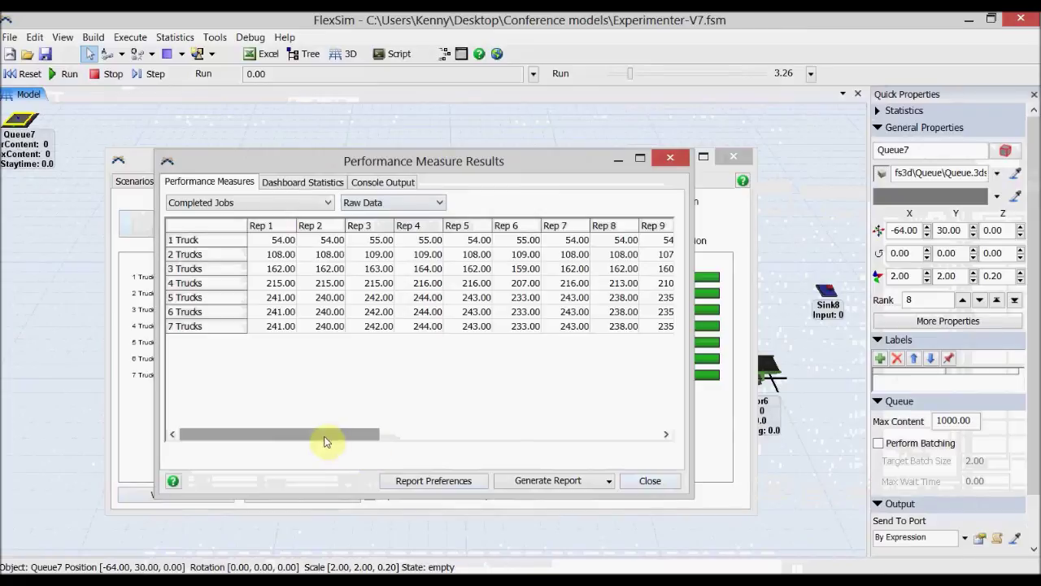
mouse_move(323, 437)
left_mouse_down()
mouse_move(489, 451)
mouse_move(326, 458)
left_mouse_up()
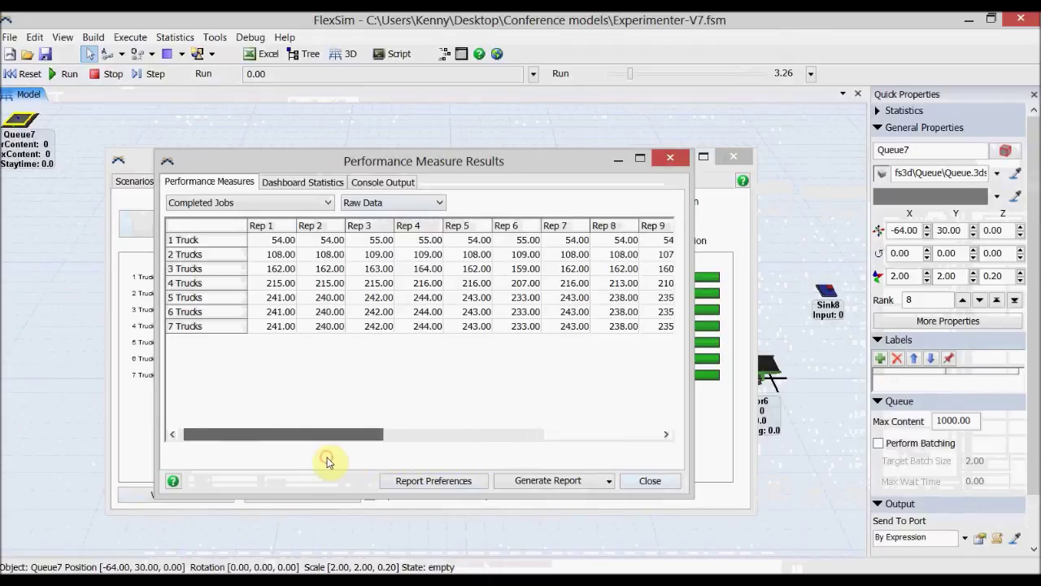
left_click(650, 481)
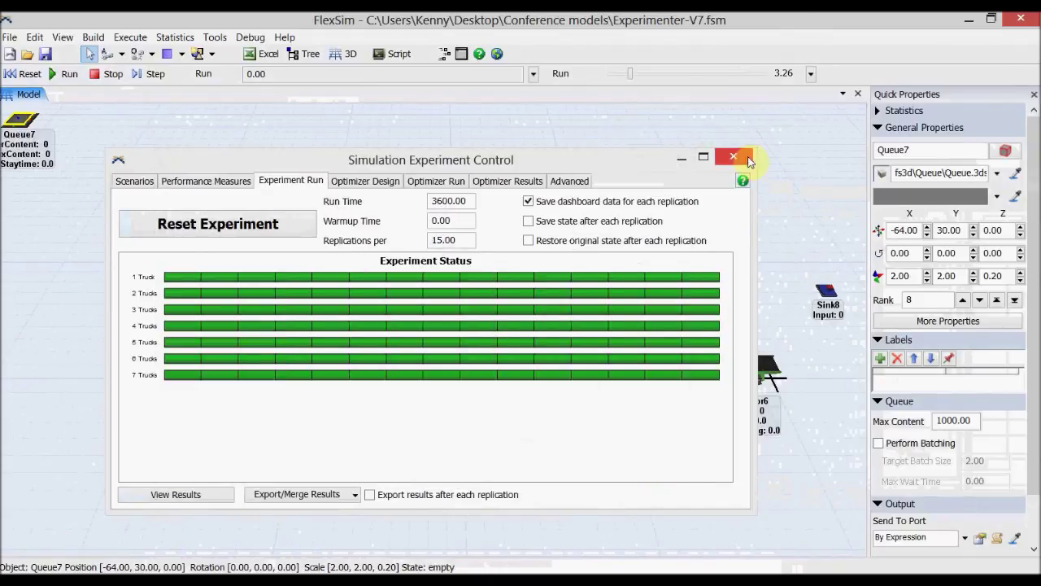
Step: Minimize the experiment control window and reset the model to time 0.00
left_click(682, 158)
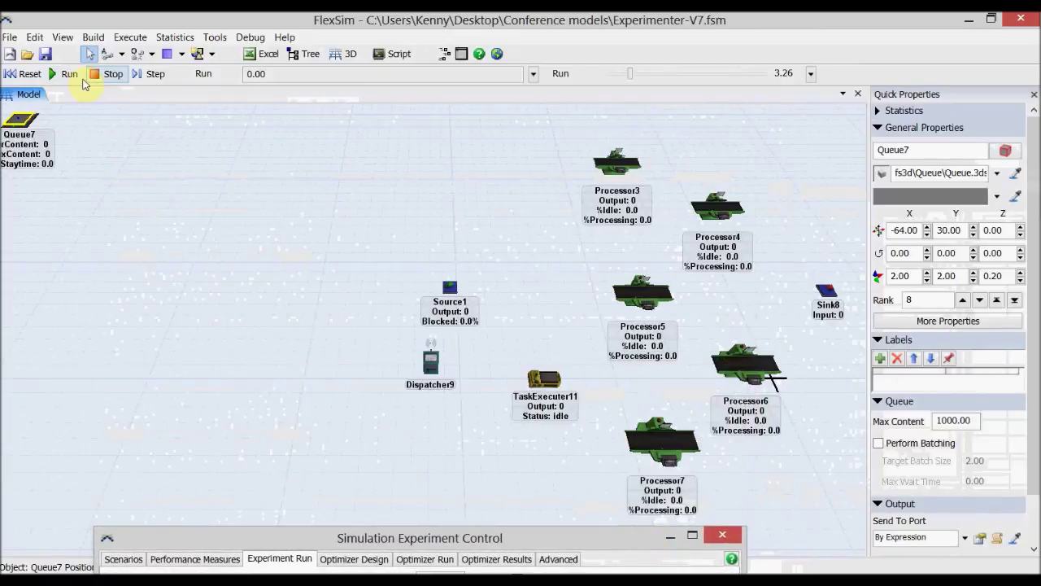
left_click(29, 74)
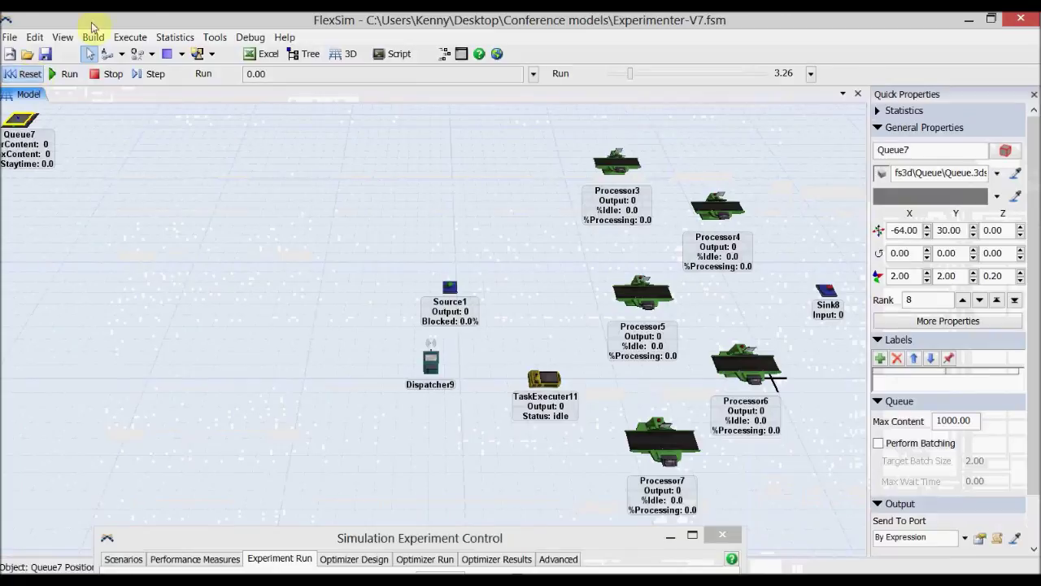